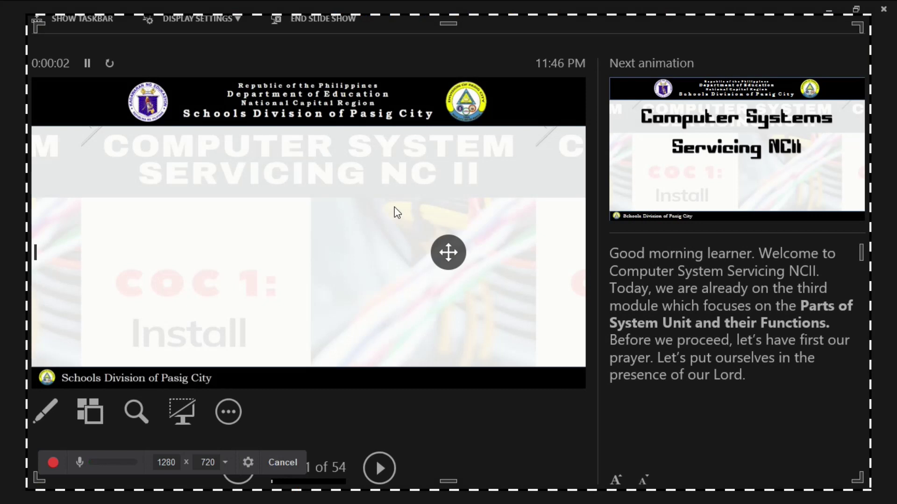
Step: Fit the recording area tightly around the current slide in the presenter view, at 844 x 474
left_click_drag(448, 481, 434, 382)
left_click_drag(865, 236, 578, 234)
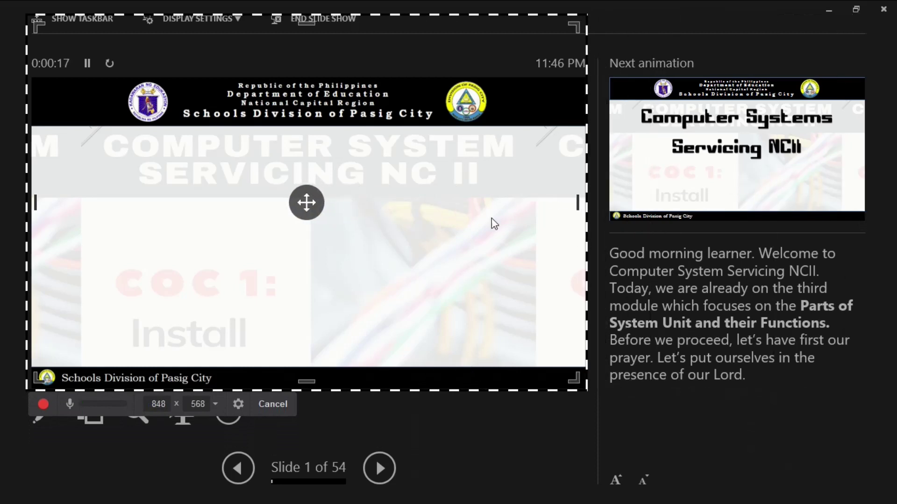
left_click_drag(37, 201, 39, 202)
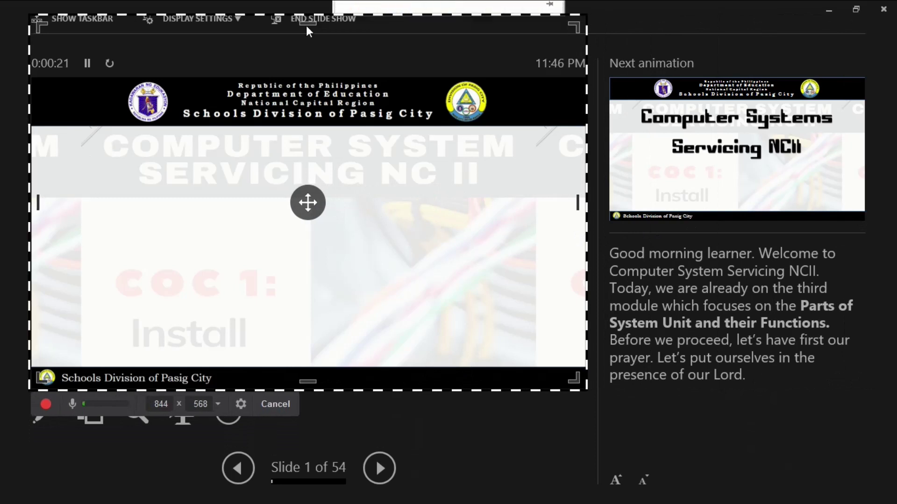
left_click_drag(305, 24, 304, 85)
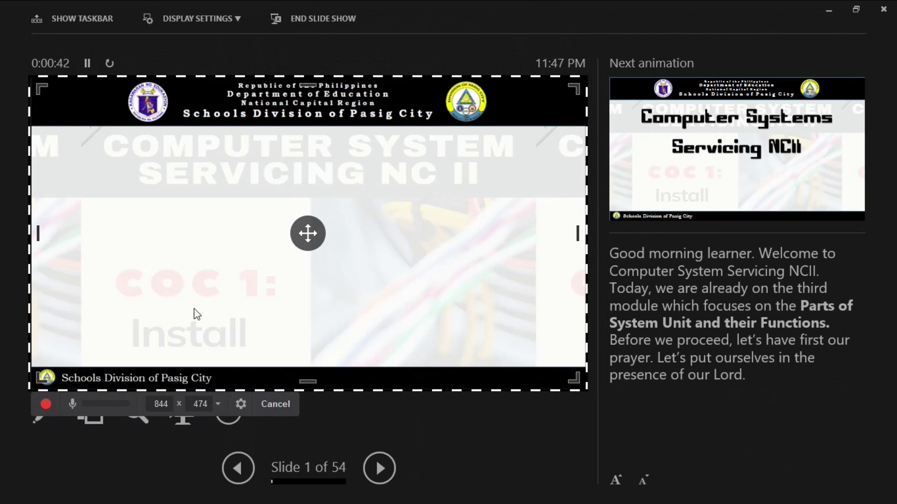
Step: Review the shortcut and advanced options in the recording settings, and raise the microphone volume to the high end
left_click(242, 403)
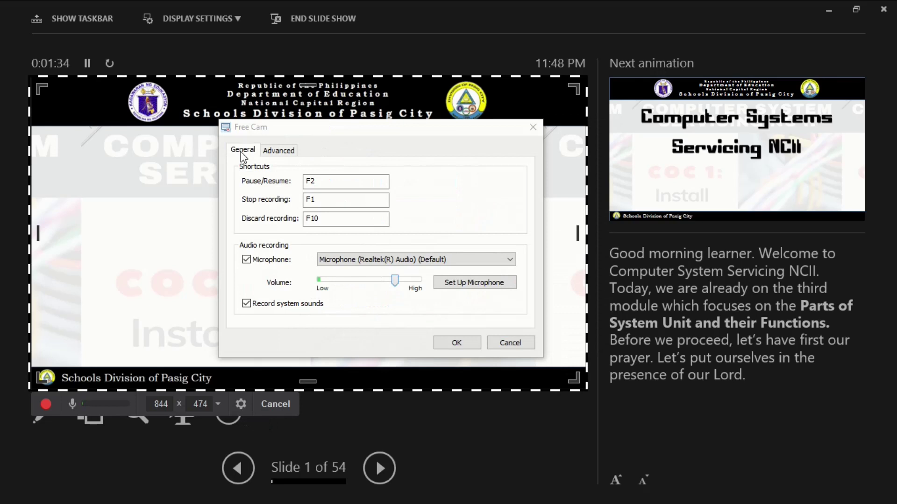
left_click(335, 179)
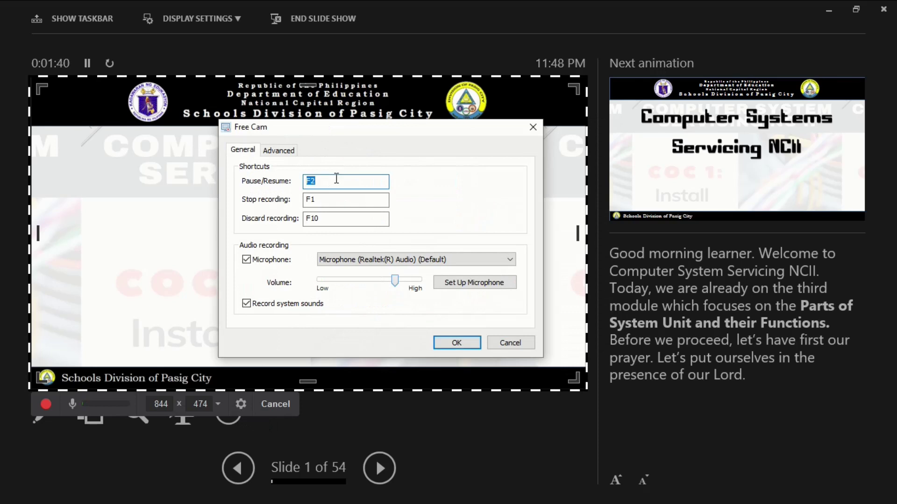
left_click(334, 199)
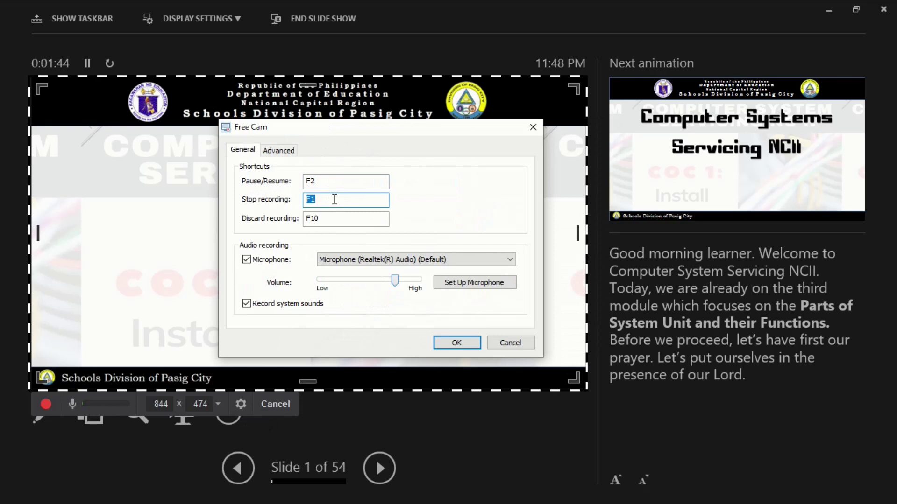
left_click(331, 215)
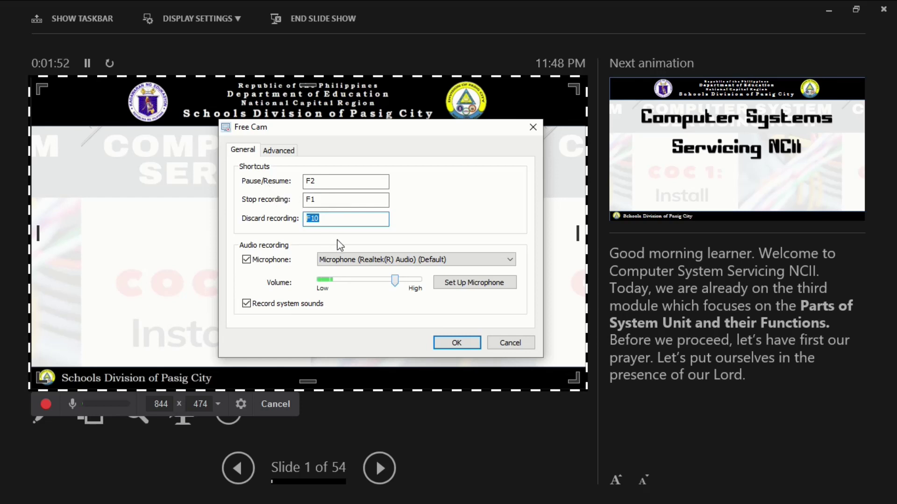
left_click(395, 282)
left_click_drag(395, 282, 421, 284)
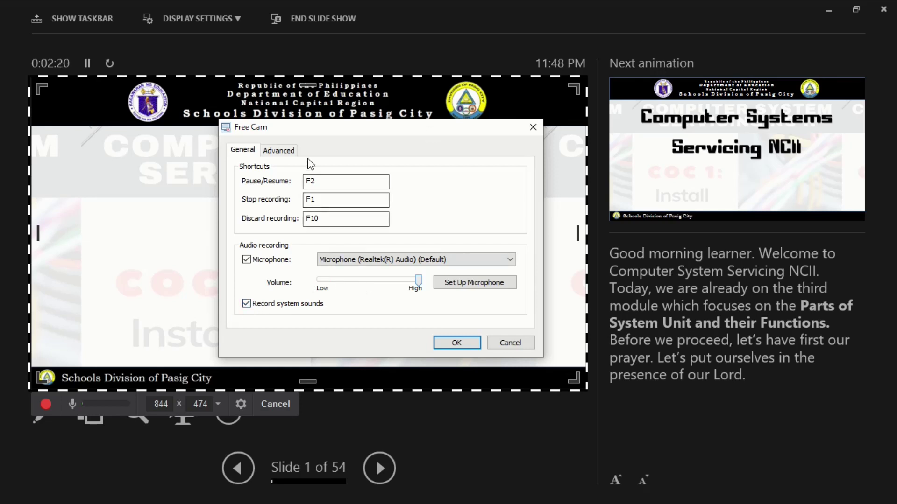
left_click(286, 152)
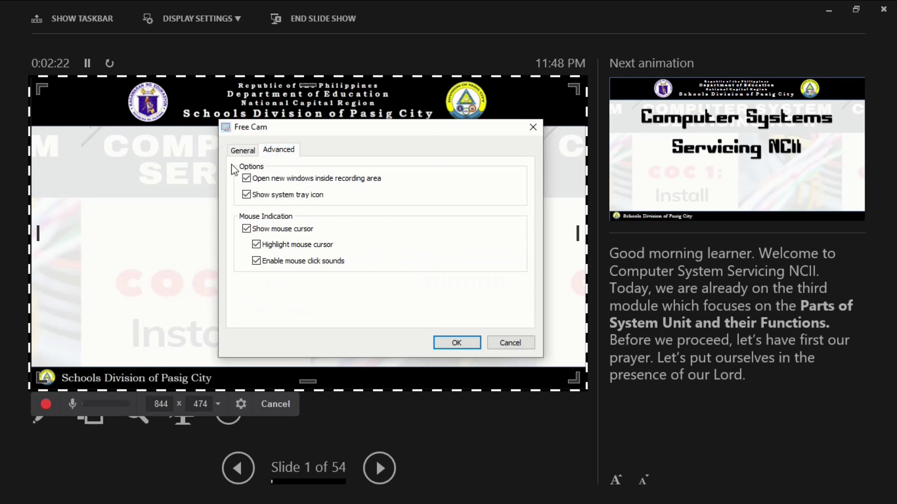
left_click(250, 154)
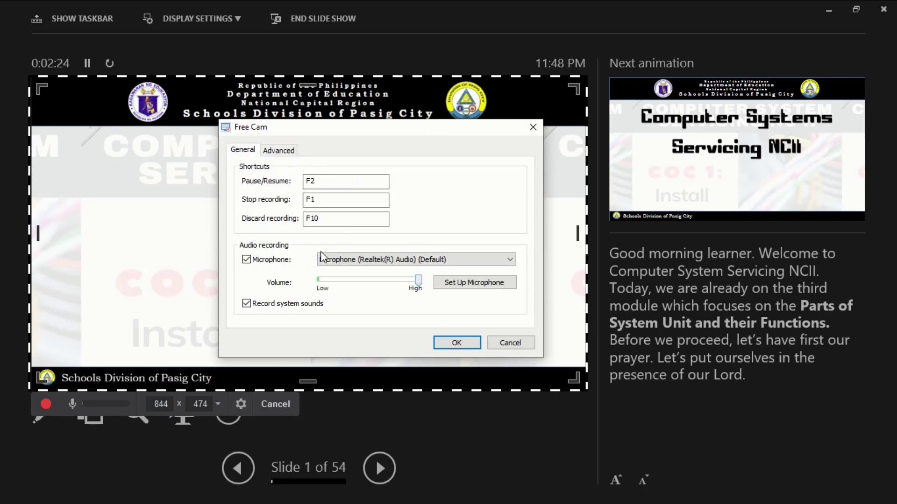
left_click(457, 343)
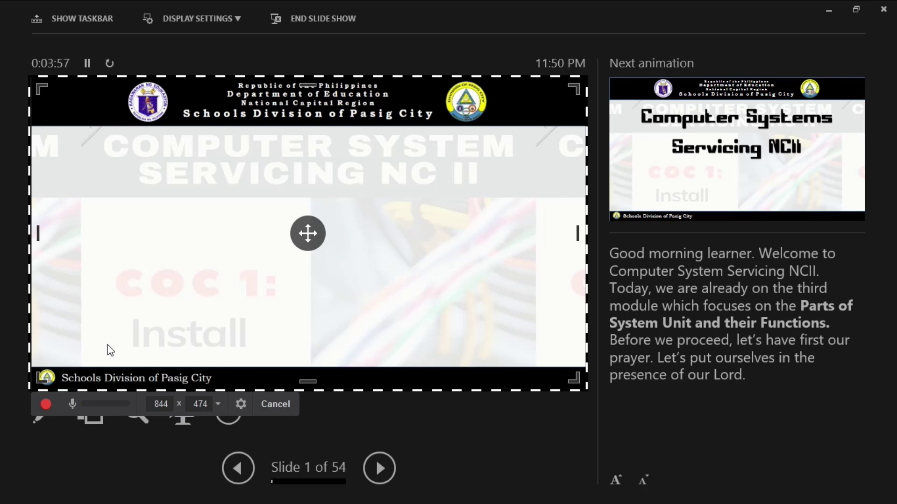
Step: Record the framed slide while advancing its animations until the Module 3 title appears, and finish the recording
left_click(46, 405)
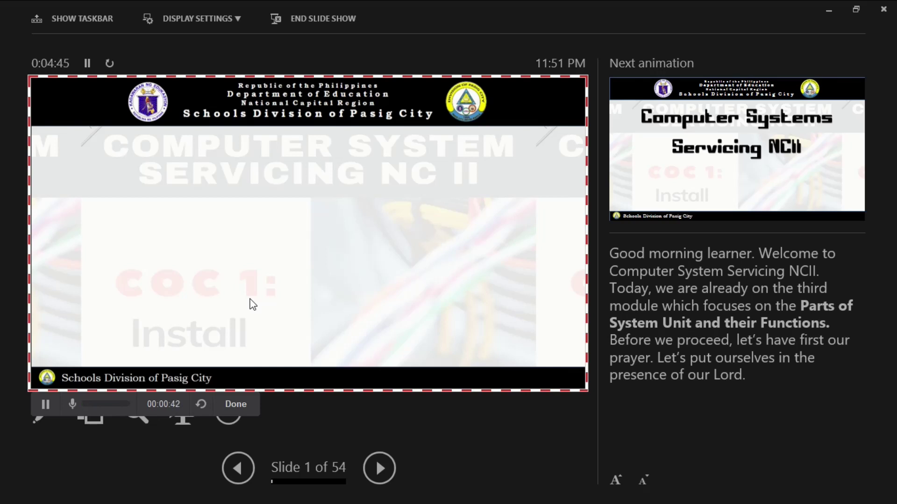
left_click(374, 465)
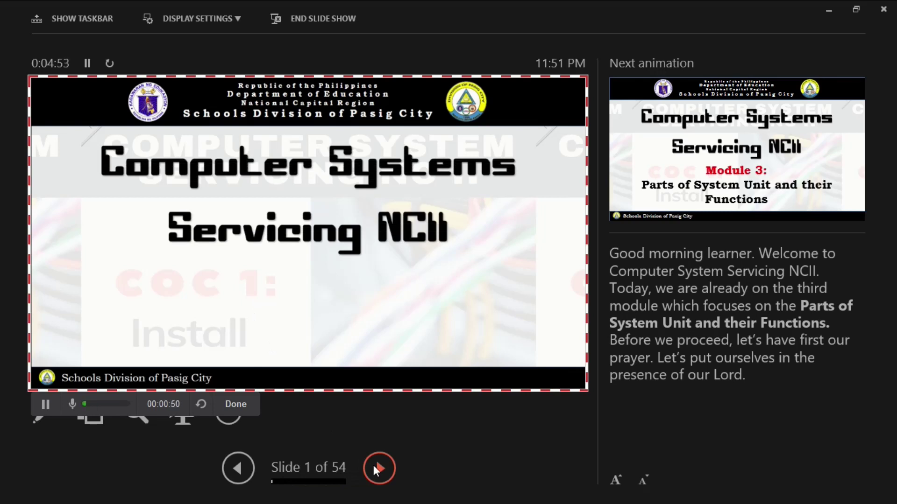
left_click(373, 465)
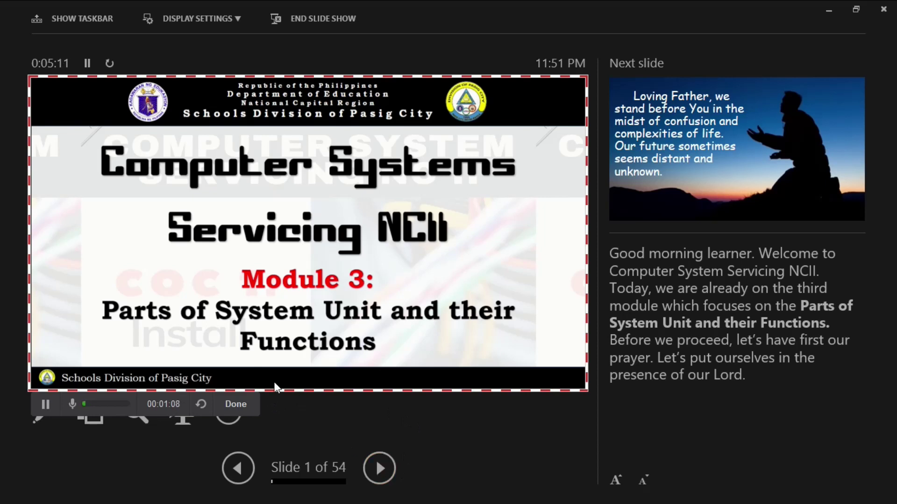
left_click(232, 406)
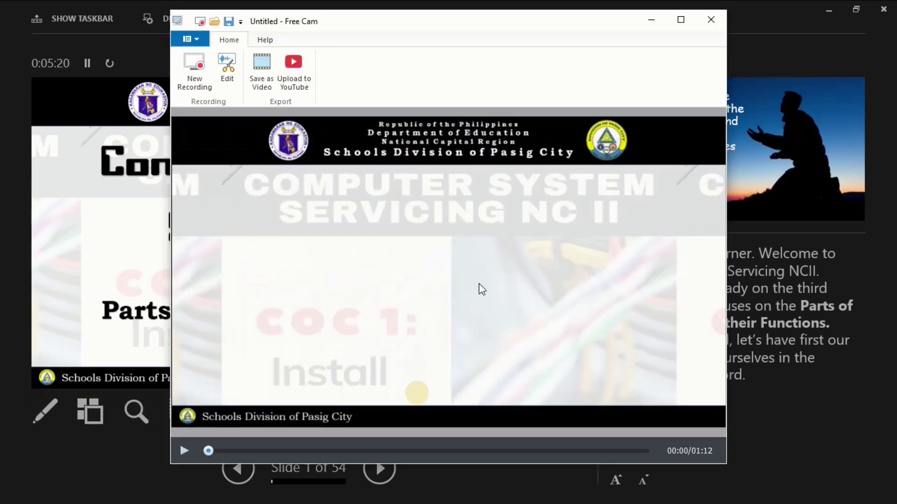
Step: Open the finished recording in the video editor with both windows maximized
double_click(540, 19)
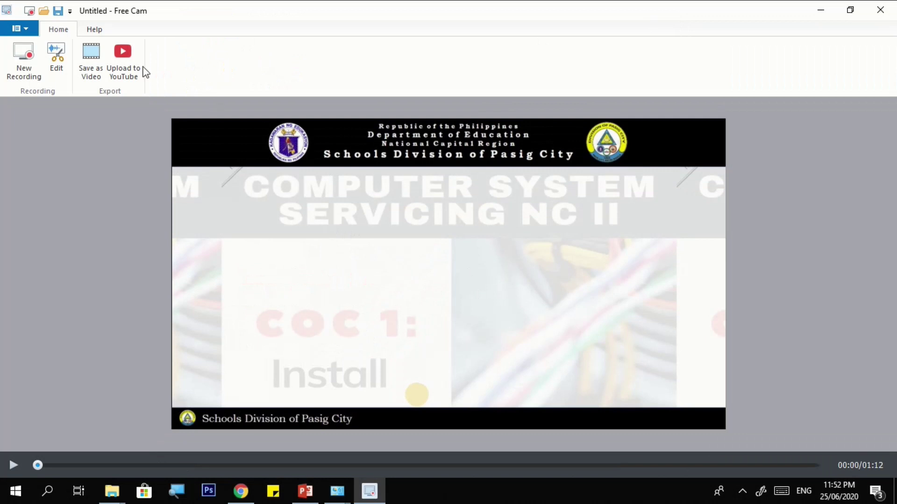
left_click(58, 65)
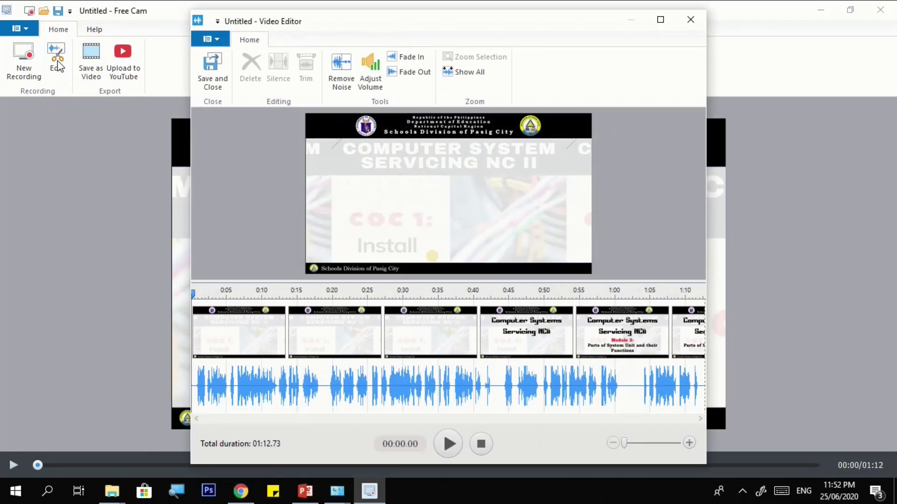
left_click(661, 19)
Step: Select the whole recording and adjust its volume to 51%
left_click(77, 397)
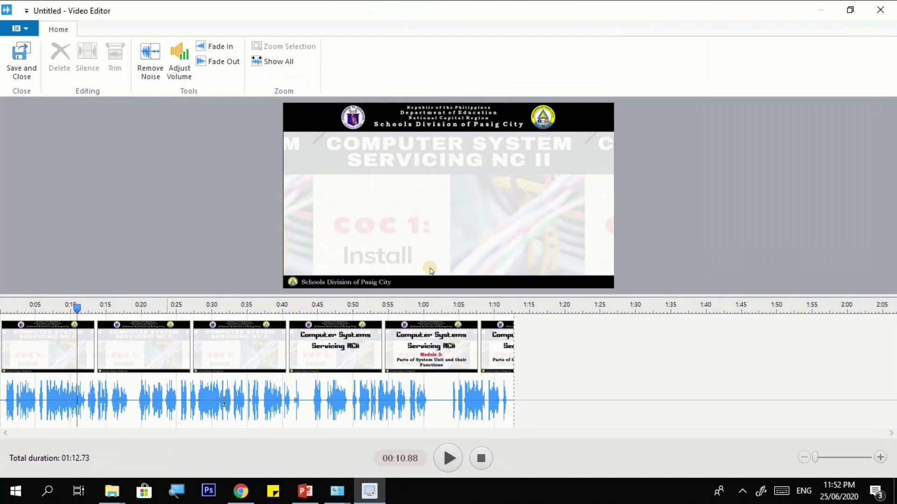
left_click(17, 401)
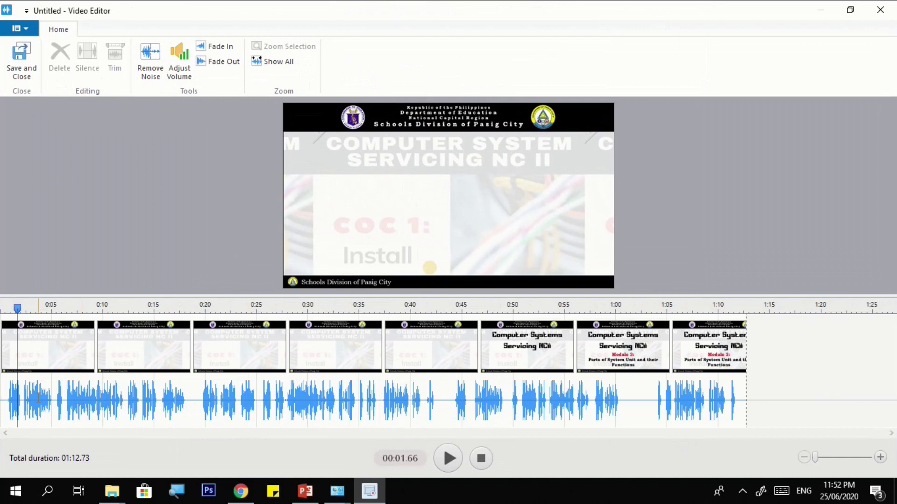
left_click(157, 402)
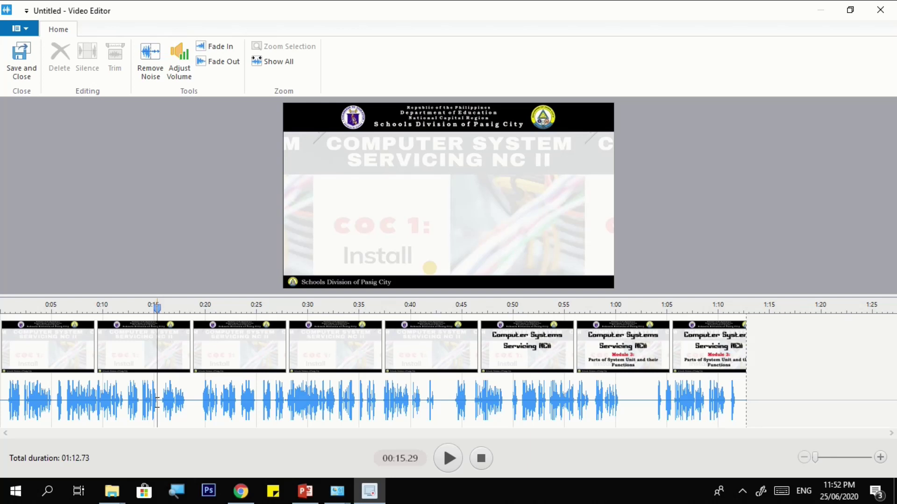
key("ctrl+a")
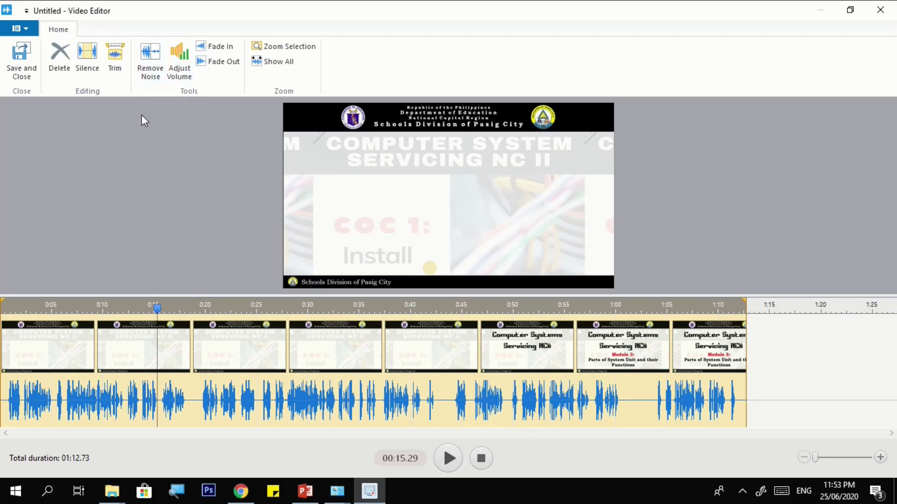
left_click(184, 70)
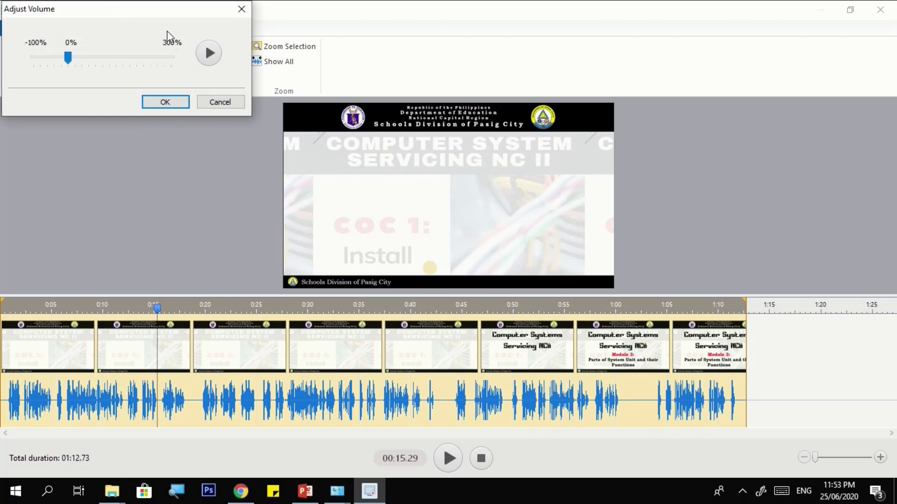
left_click_drag(126, 10, 229, 174)
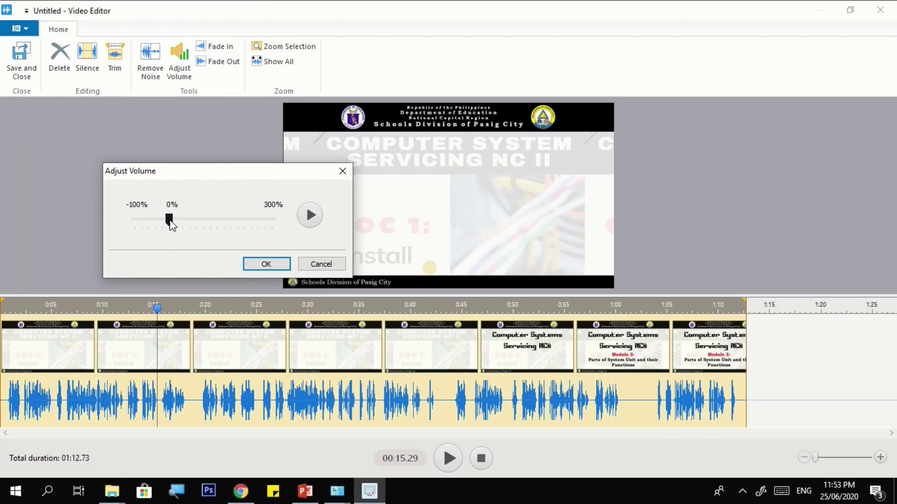
left_click_drag(170, 225, 188, 227)
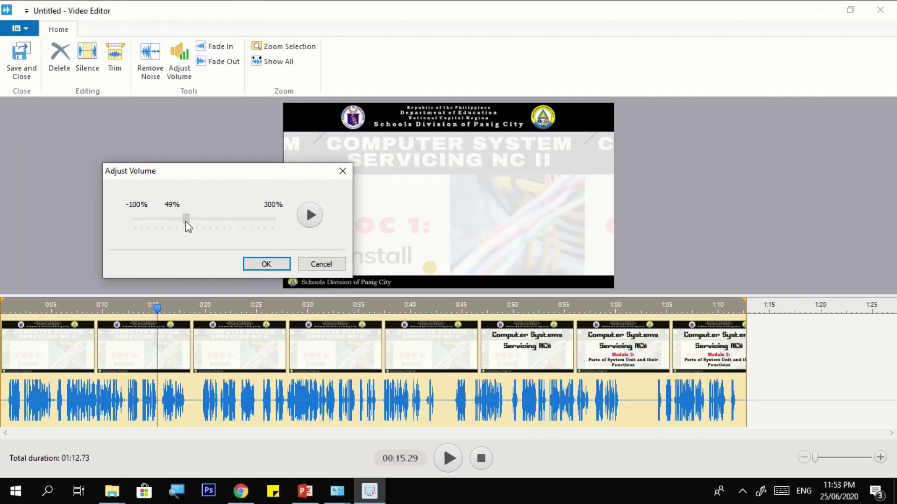
left_click_drag(190, 227, 187, 228)
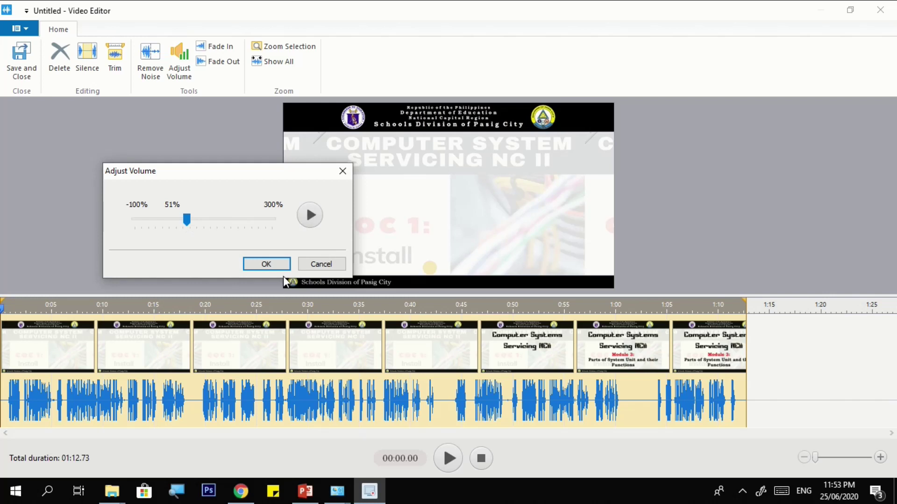
left_click(265, 264)
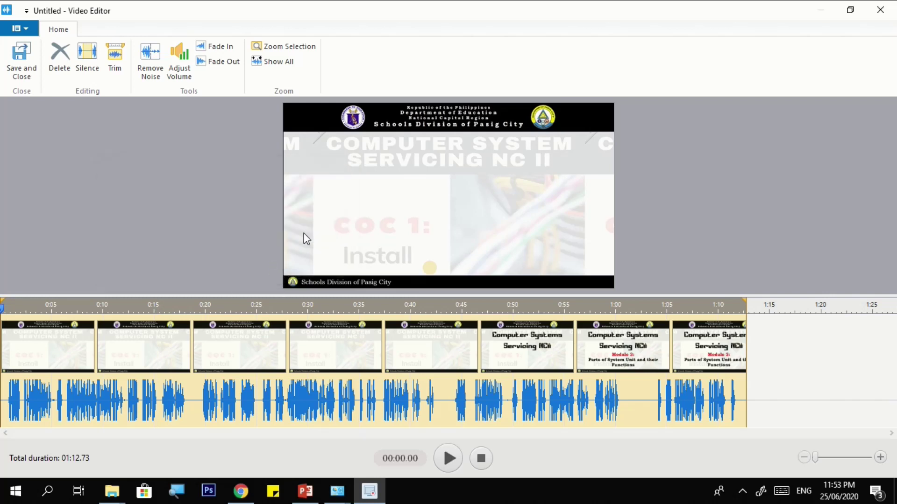
Step: Select the whole recording and apply noise removal to it
left_click(288, 410)
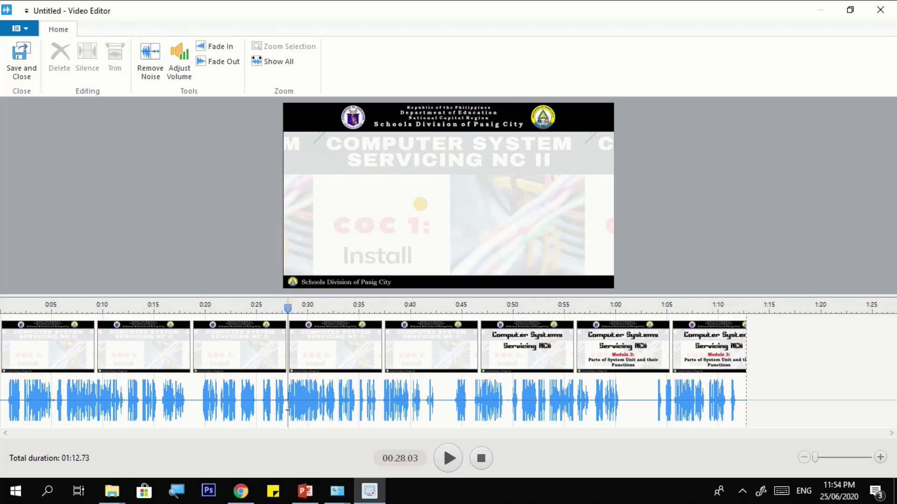
left_click(210, 396)
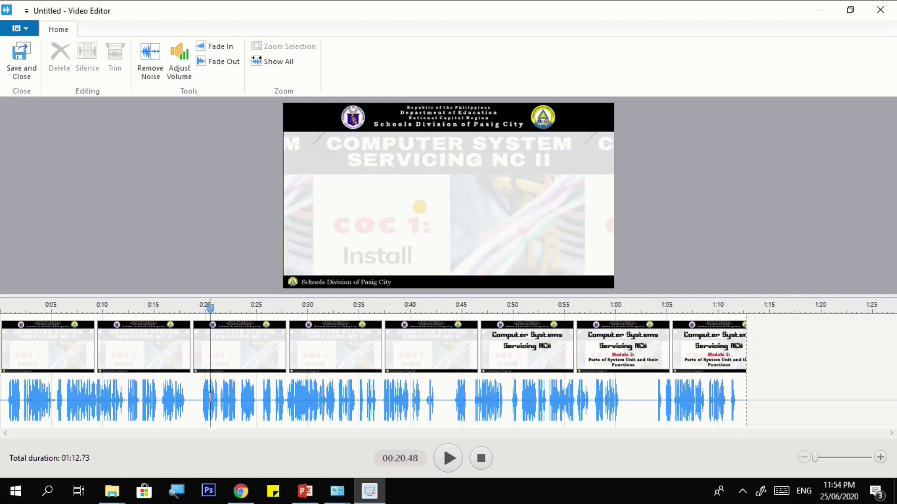
left_click(238, 396)
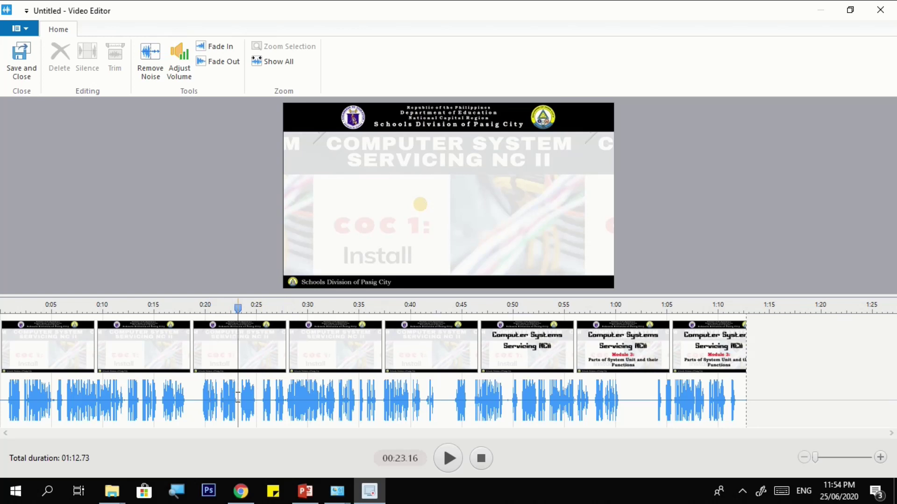
key("ctrl+a")
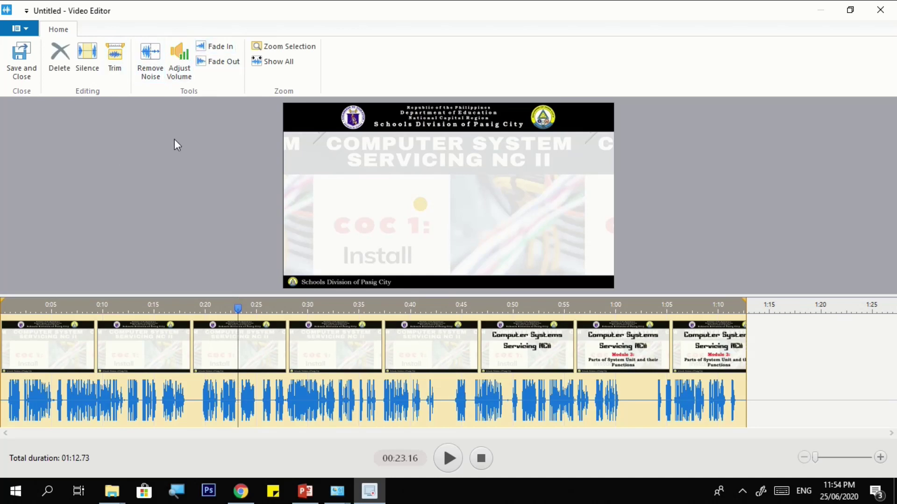
left_click(158, 72)
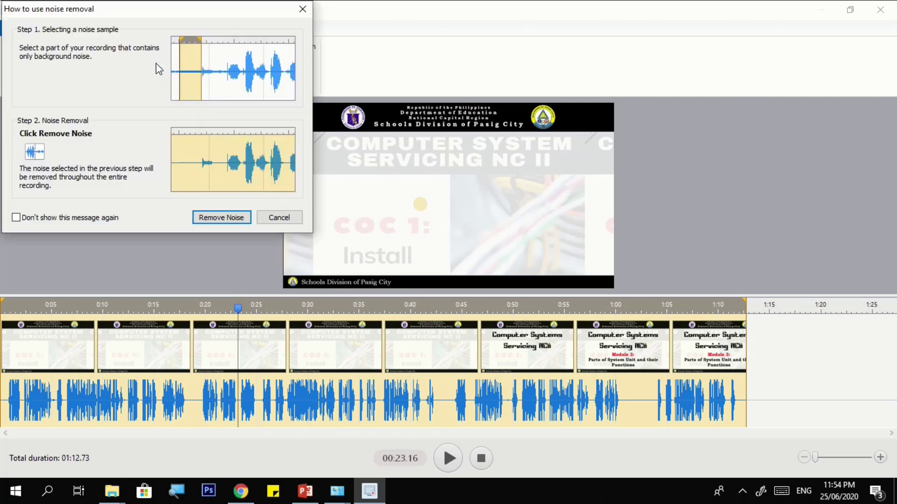
left_click(218, 220)
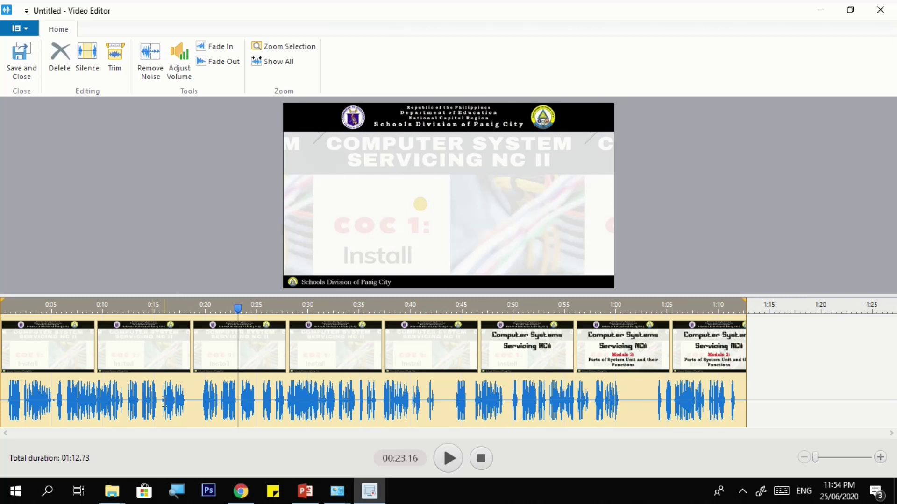
Step: Enlarge the timeline and try selecting the opening section of the recording up to about 0:43
left_click(156, 397)
scroll(155, 390, "up", 2)
scroll(154, 388, "down", 1)
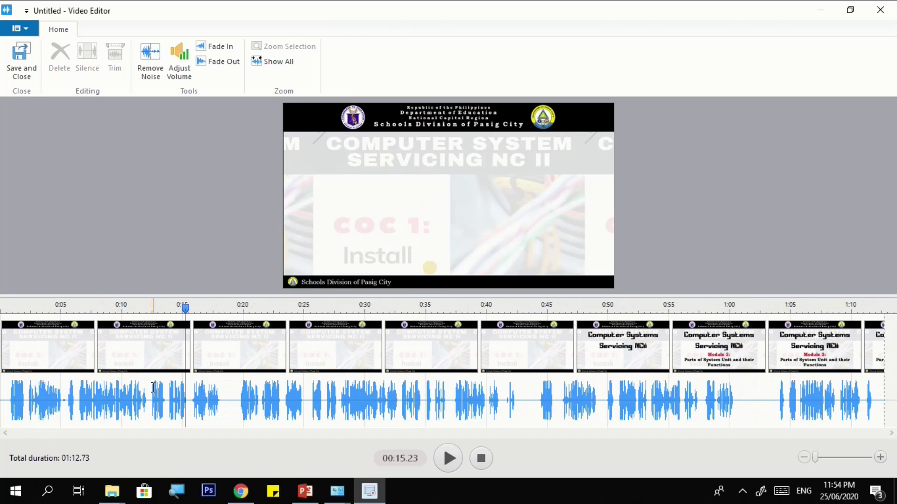
left_click(2, 400)
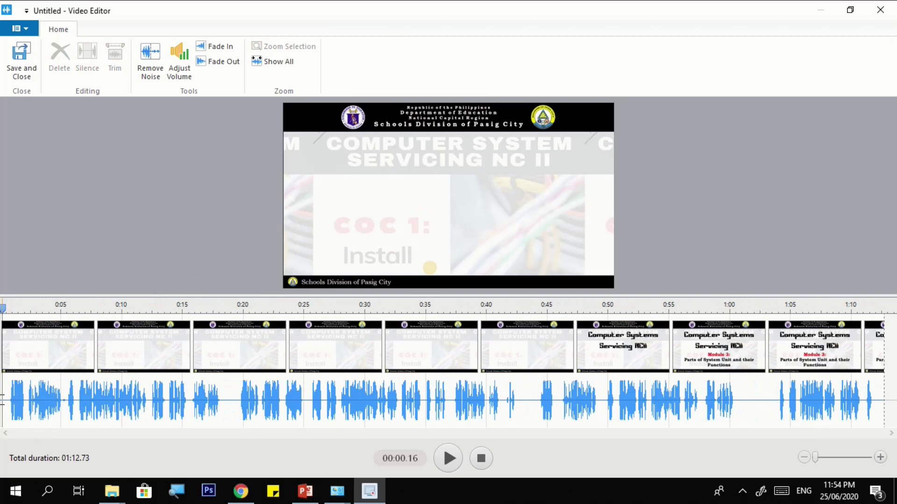
left_click(523, 404)
left_click(506, 405)
left_click_drag(529, 405, 1, 402)
left_click(412, 401)
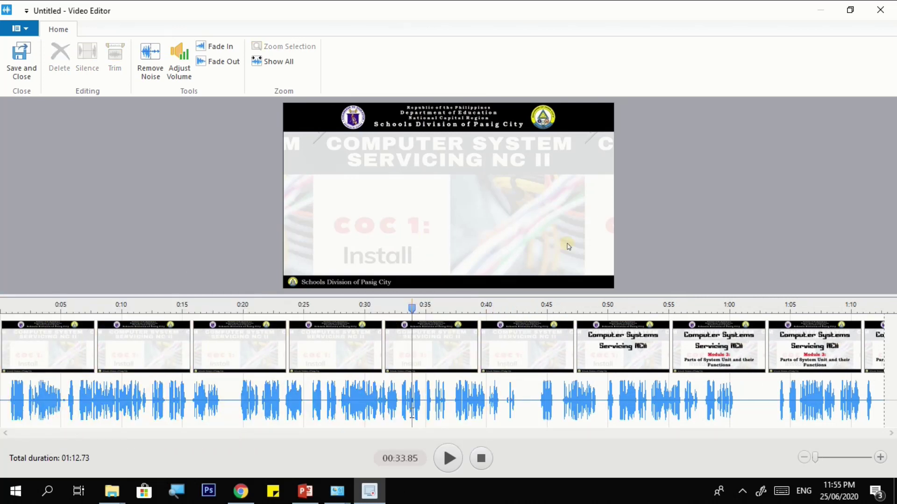
Step: Delete the opening section of the recording, from the start to about 0:43
left_click_drag(531, 405, 1, 397)
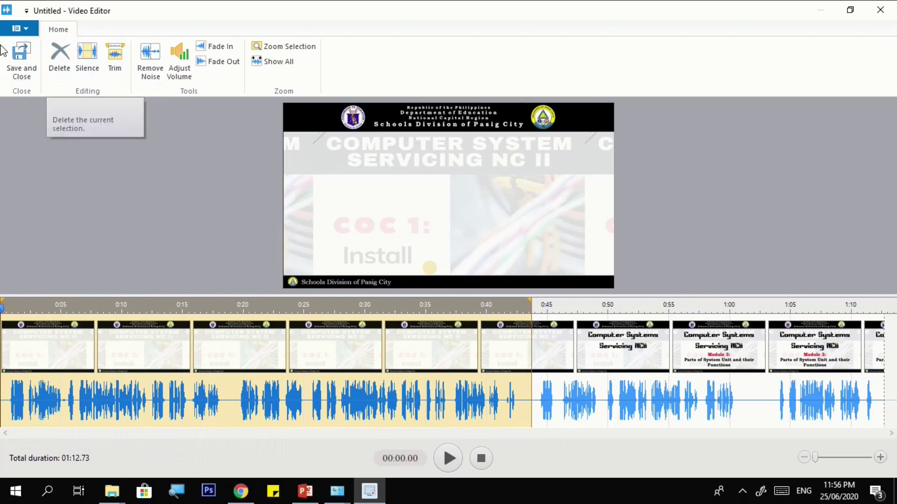
left_click(57, 57)
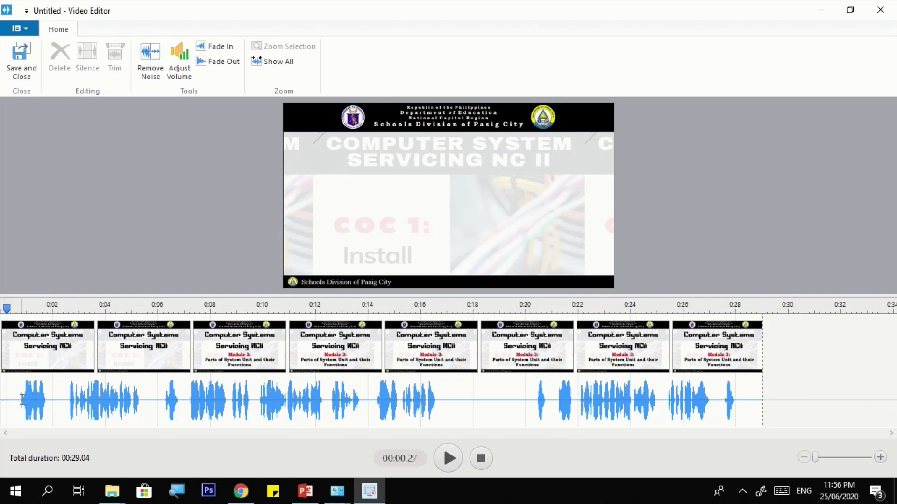
Step: Delete the closing section of the recording, from about 0:19.9 to the end
left_click(480, 400)
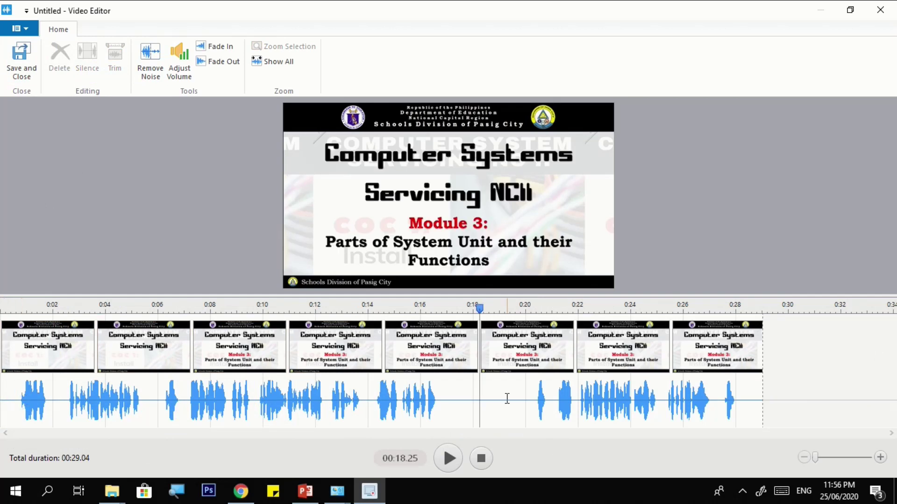
left_click_drag(519, 412, 790, 411)
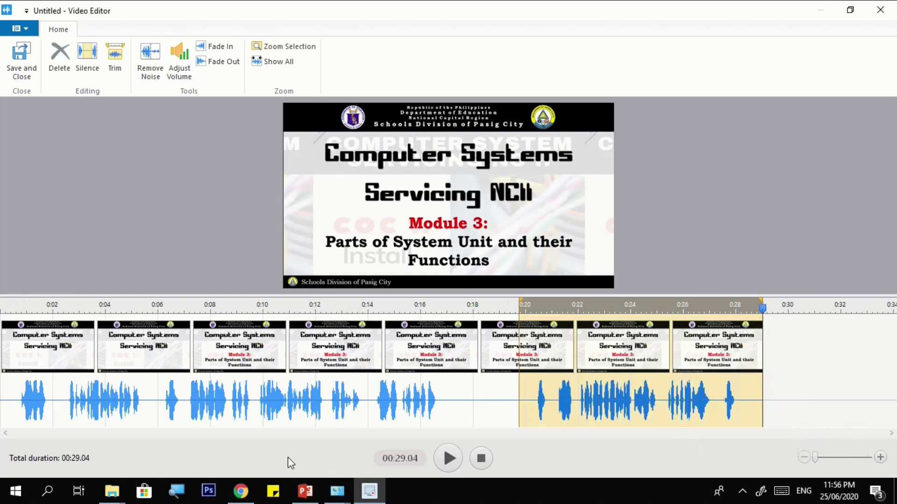
left_click_drag(520, 386, 847, 423)
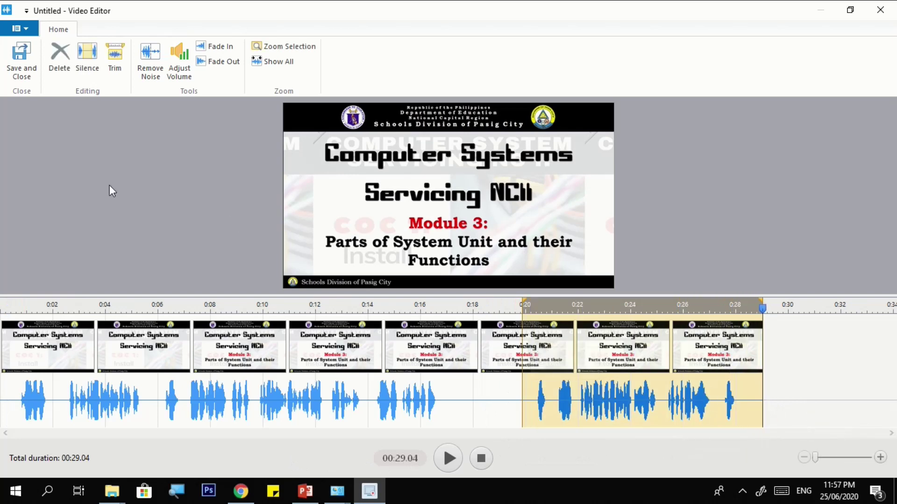
left_click(60, 55)
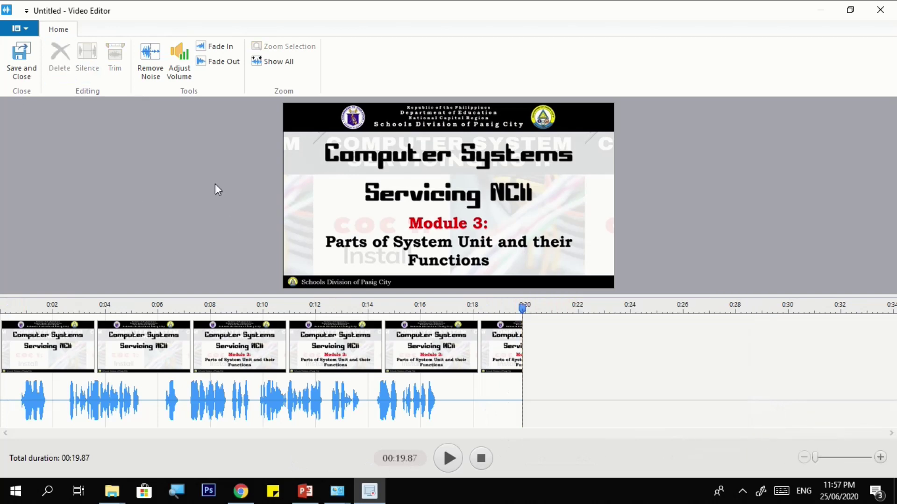
Step: Enlarge the timeline and examine the waveform around the pause between 0:05 and 0:06
left_click(463, 396)
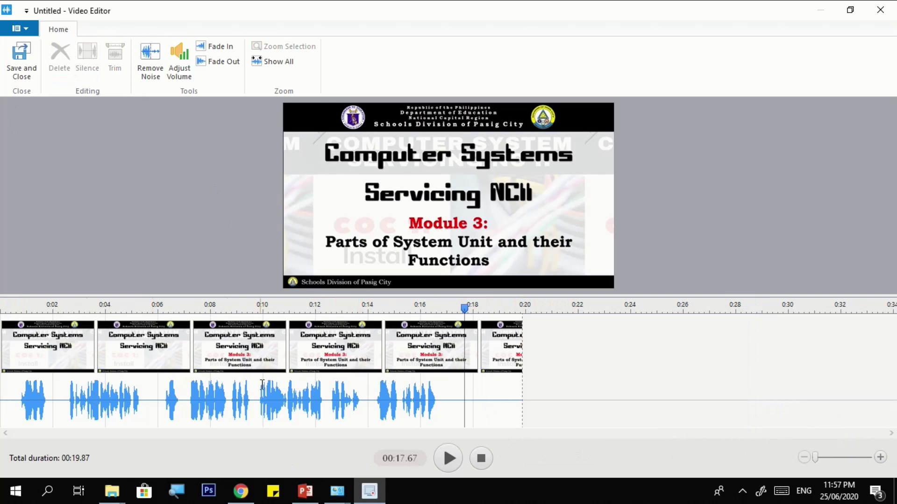
scroll(276, 407, "up", 1)
left_click(276, 408)
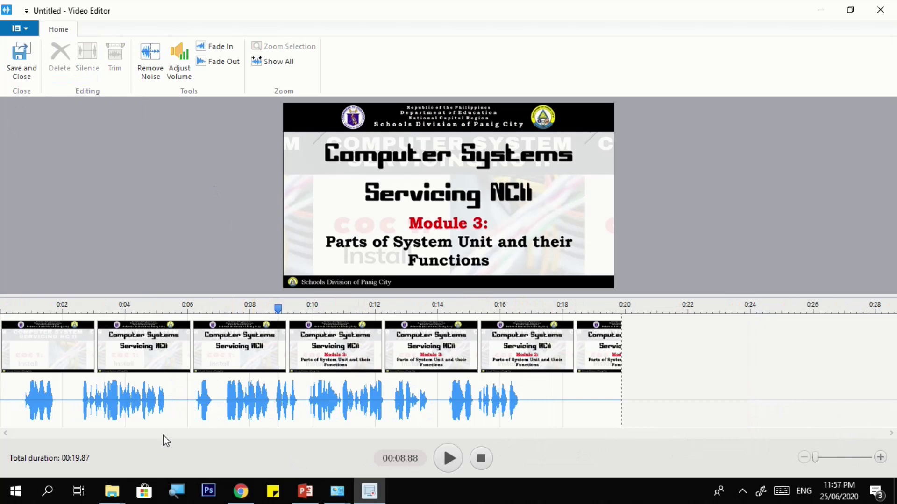
left_click(200, 400)
left_click(173, 406)
scroll(409, 435, "up", 1)
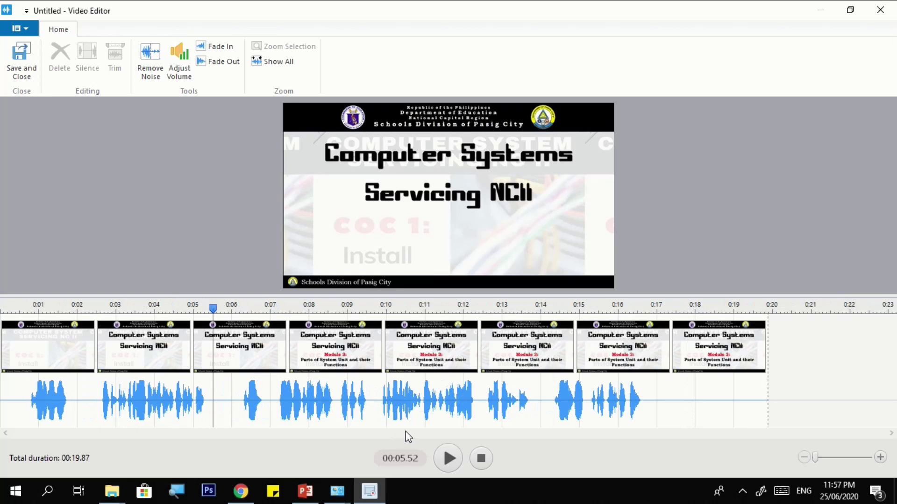
scroll(406, 400, "up", 2)
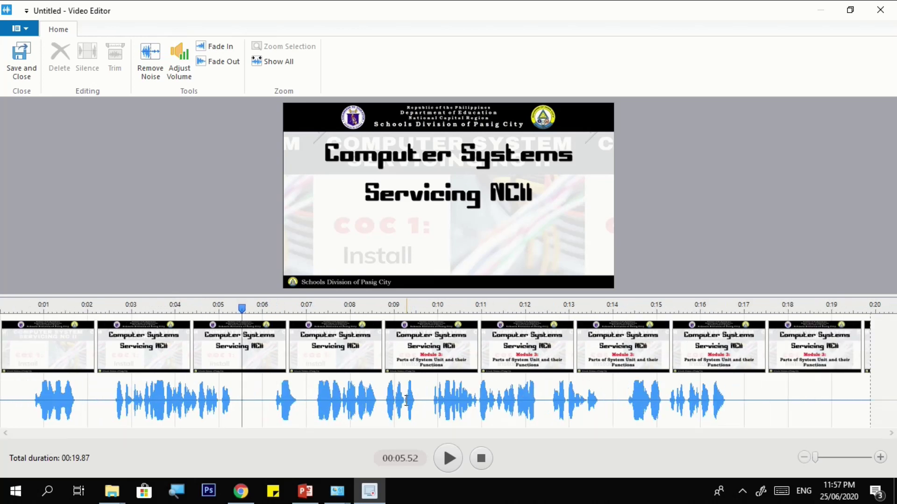
left_click_drag(242, 400, 260, 390)
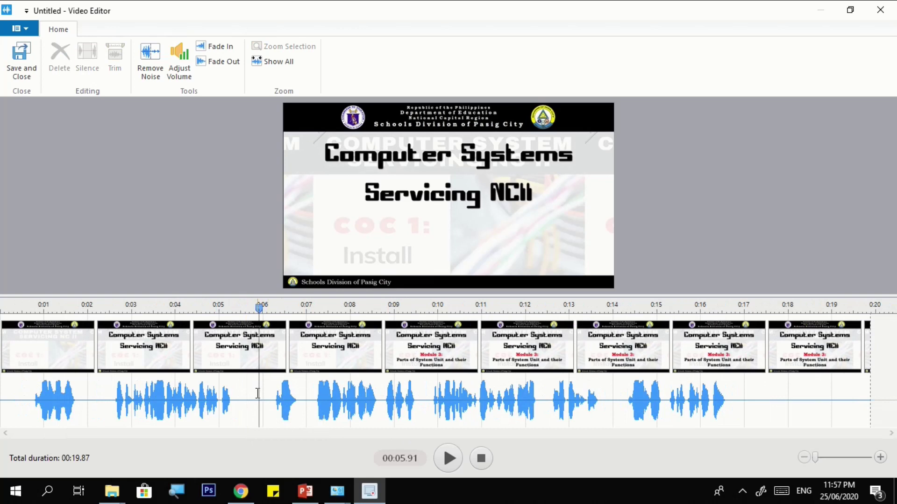
left_click(251, 392)
left_click(267, 398)
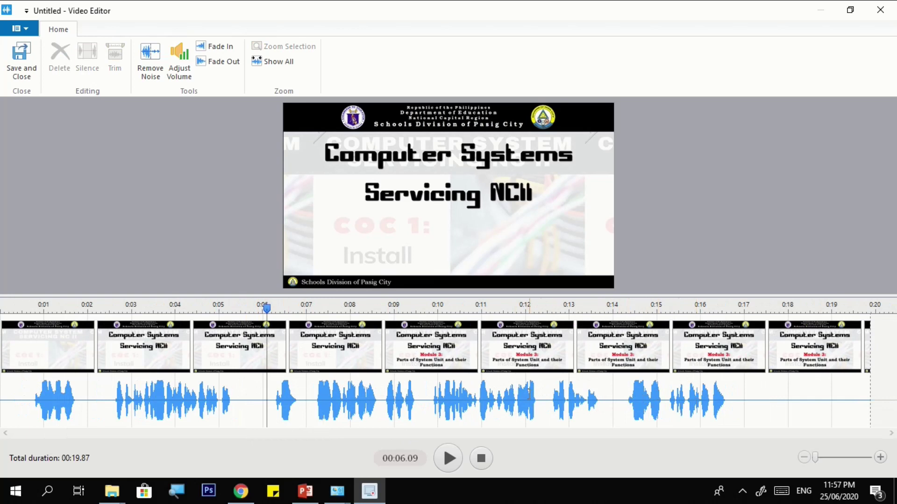
Step: Replace the narration between about 0:12.5 and 0:13.8 with silence and clear the selection
left_click_drag(551, 403, 625, 406)
left_click(586, 402)
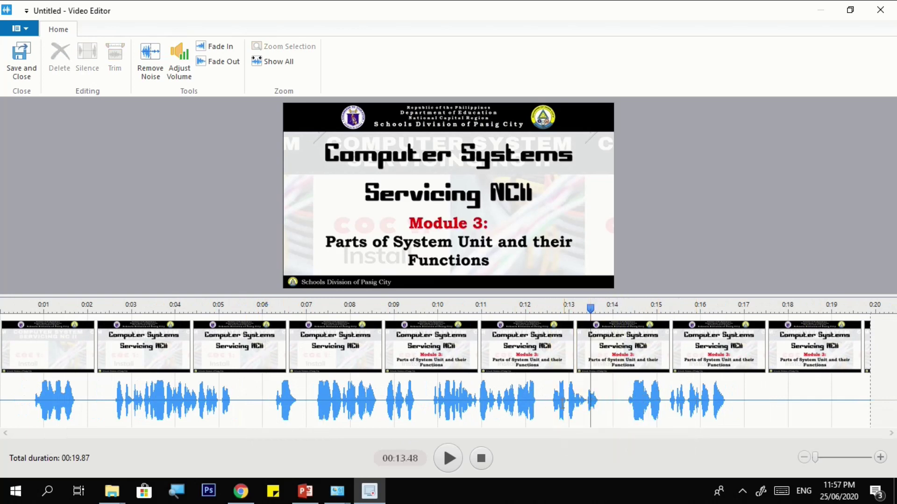
left_click_drag(547, 402, 603, 406)
left_click(573, 404)
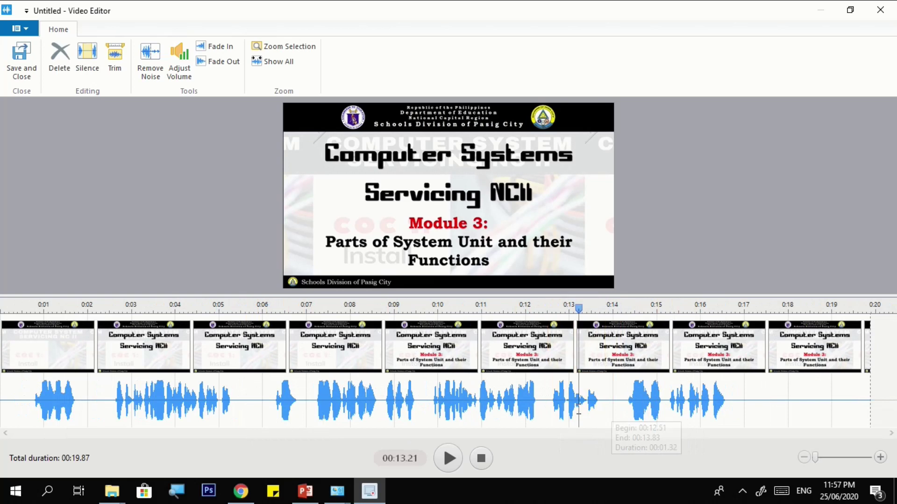
left_click_drag(547, 402, 603, 403)
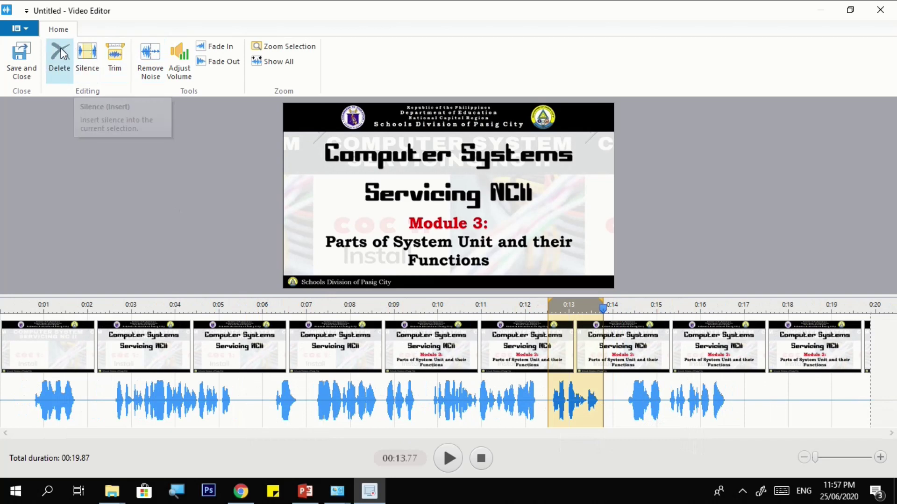
left_click(85, 66)
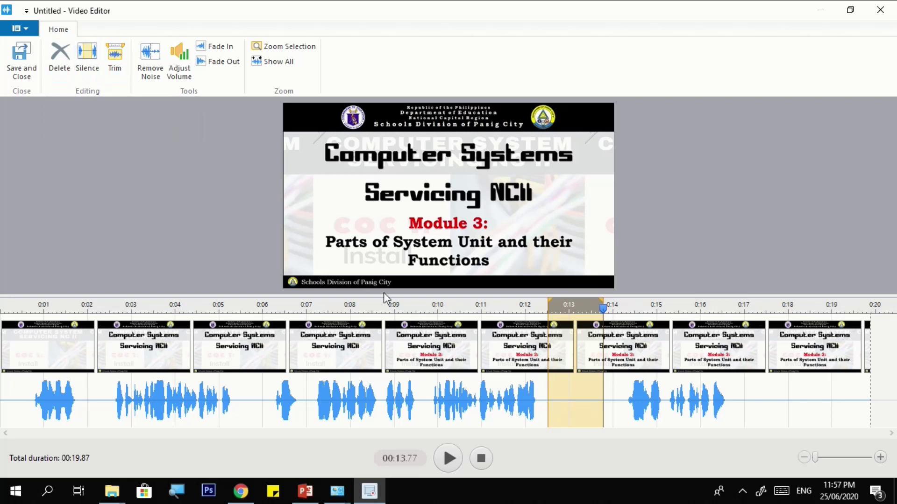
left_click(559, 381)
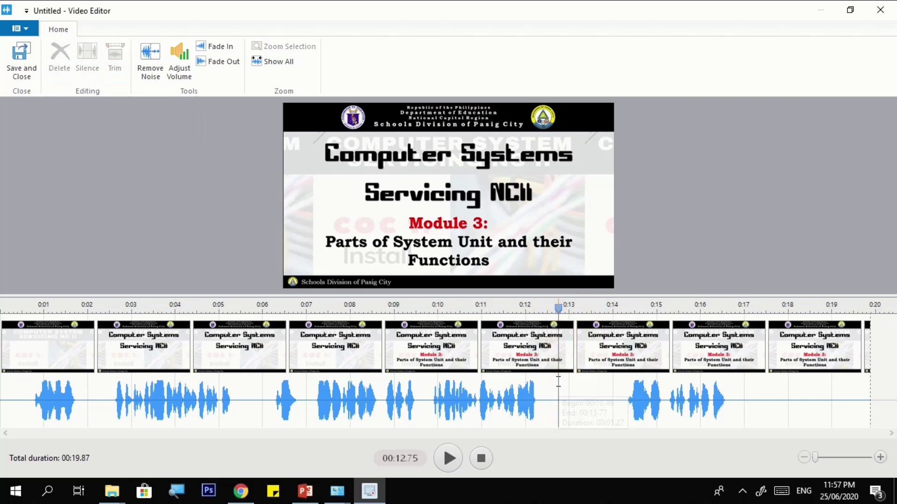
left_click_drag(556, 398, 604, 399)
left_click(537, 400)
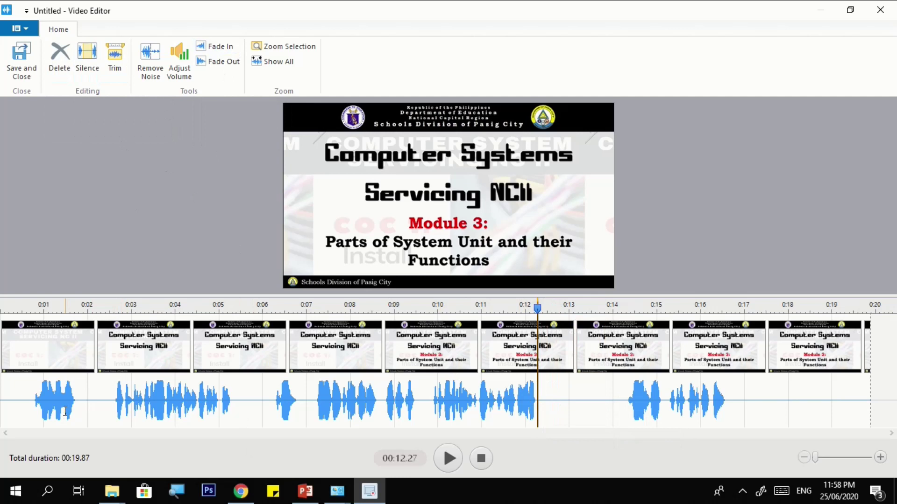
Step: Try selecting the silent lead-in before the first words, from the start to about 0:00.7
left_click(36, 401)
left_click(10, 400)
left_click(28, 402)
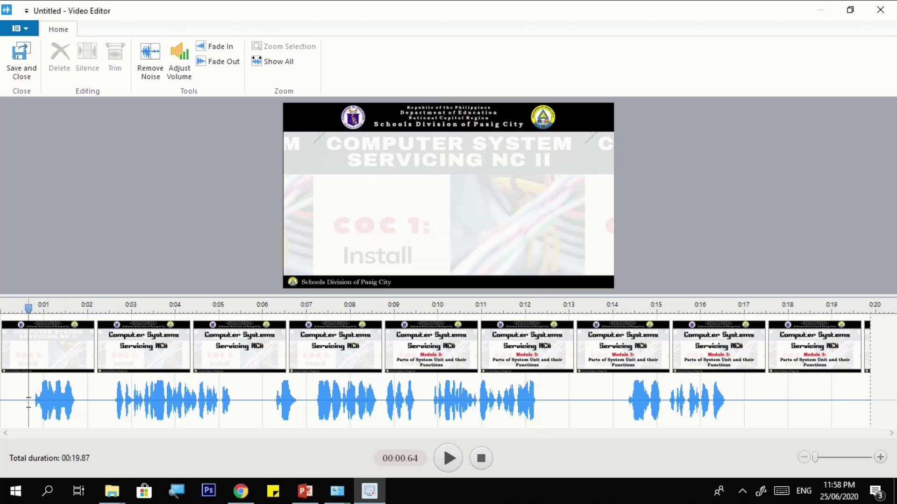
left_click(31, 405)
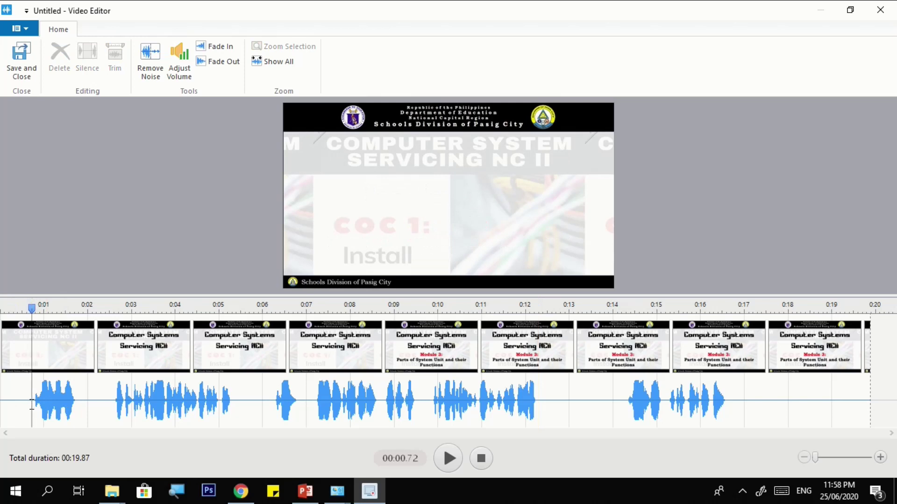
left_click_drag(31, 406, 2, 401)
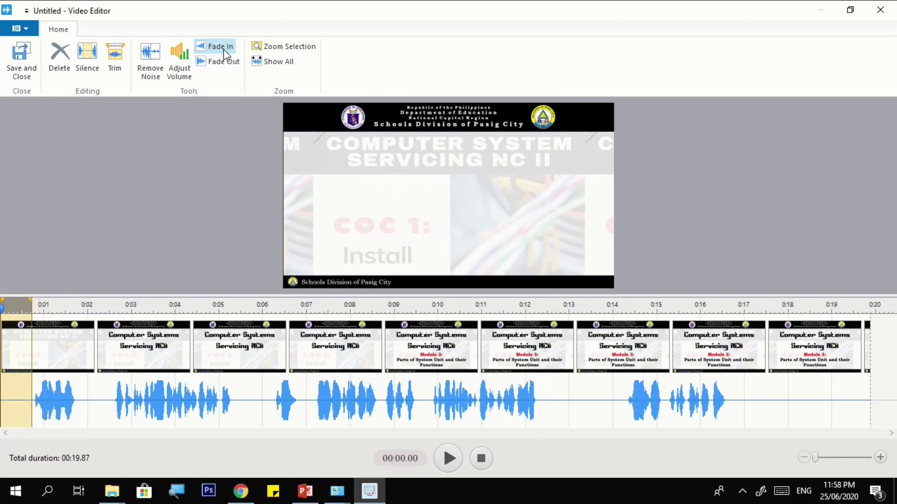
left_click(24, 392)
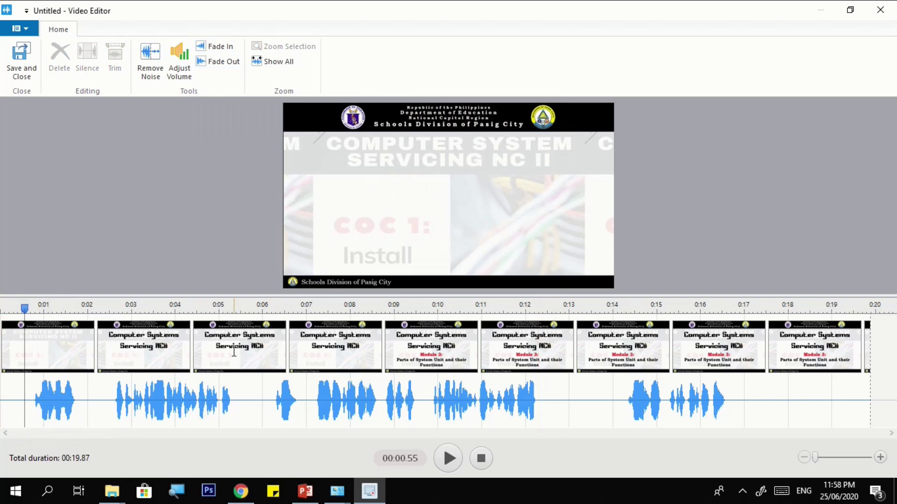
Step: Examine the last narration passage after 0:14 and the silent tail, placing the playhead at about 0:17.9
left_click(620, 393)
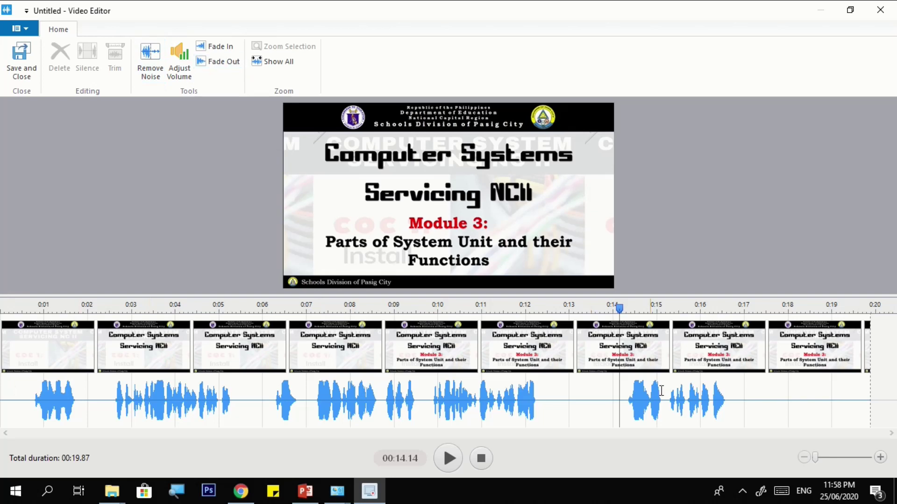
left_click(736, 405)
left_click(658, 404)
left_click(636, 405)
left_click(612, 410)
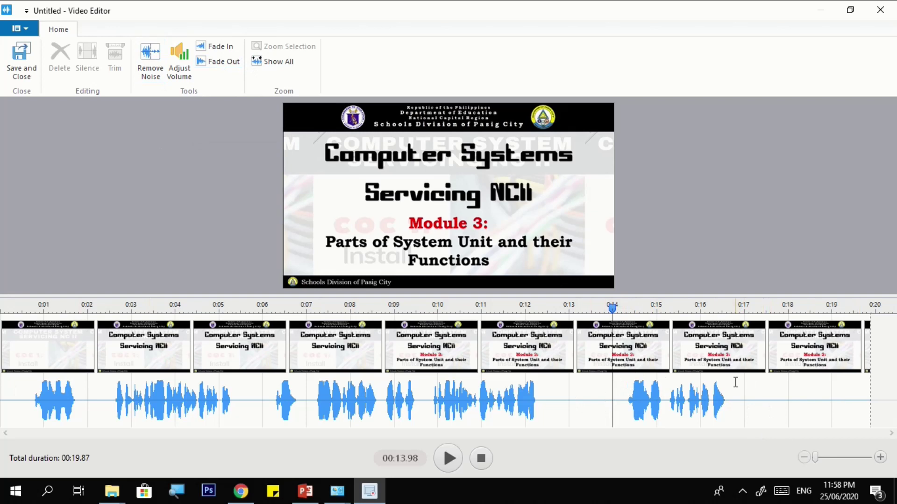
scroll(746, 409, "up", 1)
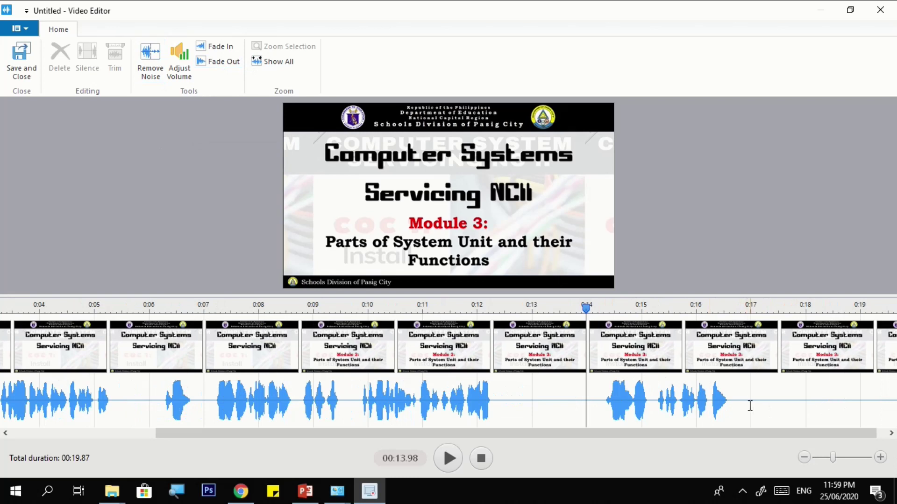
scroll(750, 407, "up", 2)
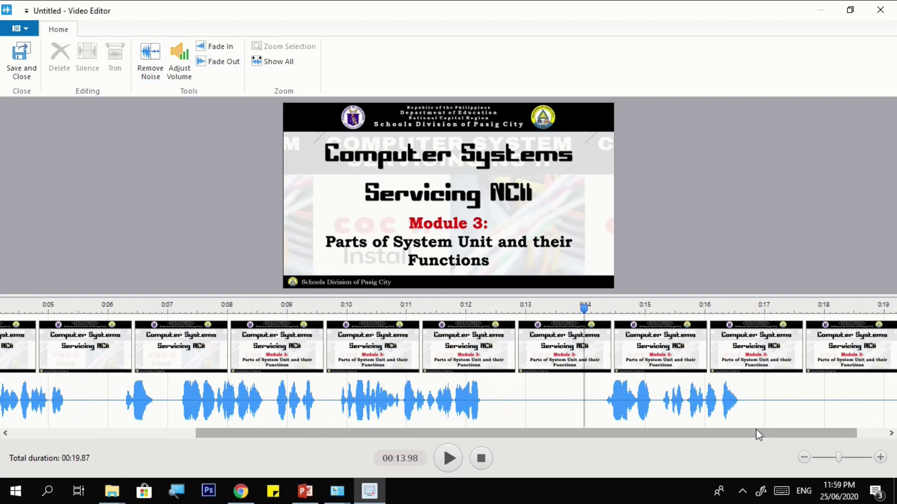
left_click_drag(756, 432, 790, 433)
left_click(833, 407)
left_click(779, 404)
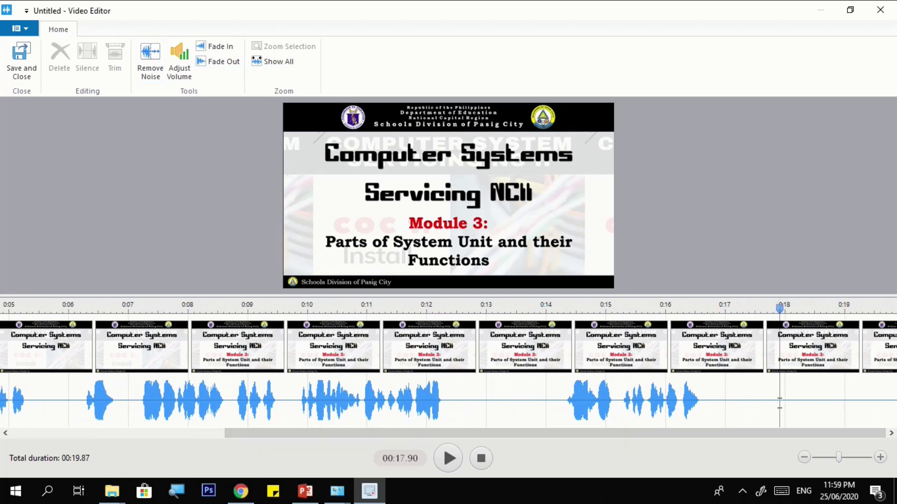